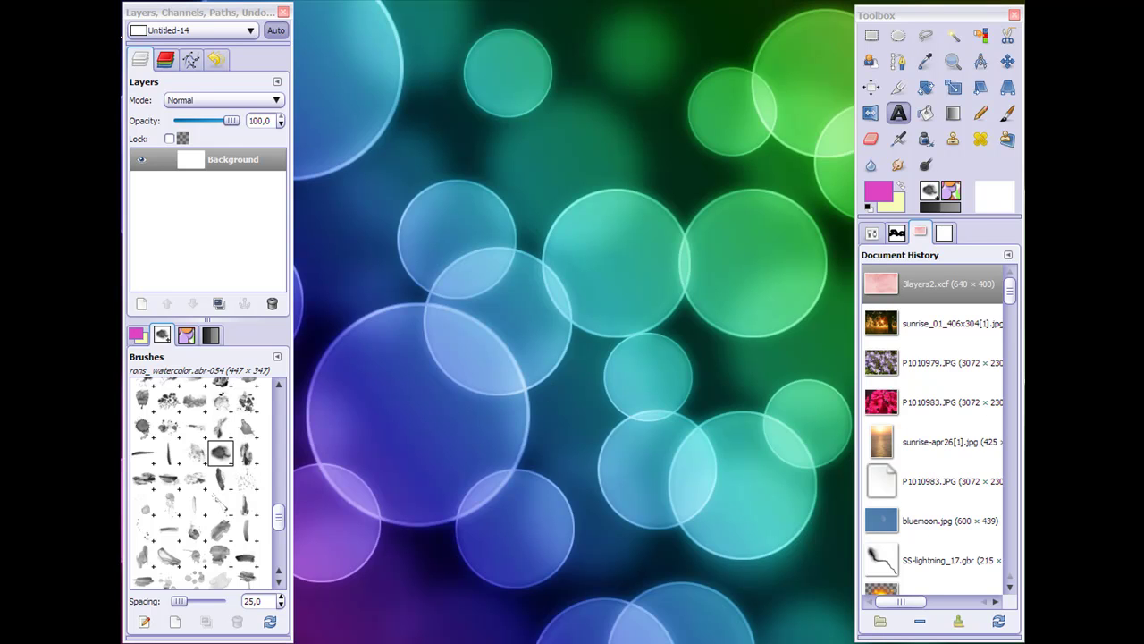
Step: Drag P1010979.JPG from the Explorer flowers folder into GIMP, then minimize the photo and folder windows
key(alt+Tab)
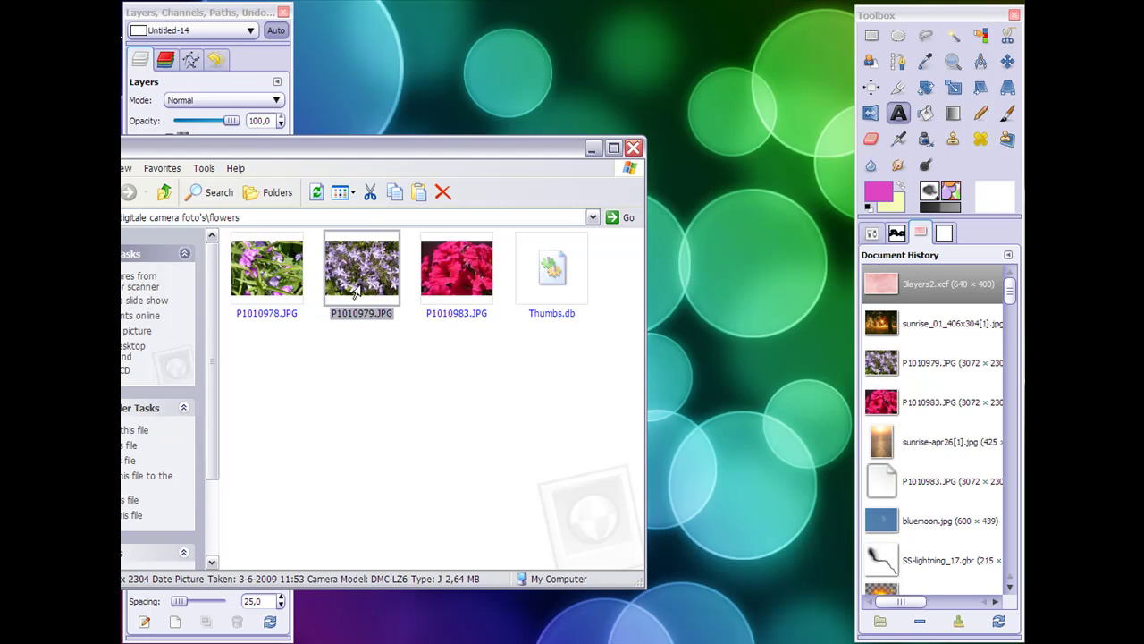
drag(356, 286, 966, 160)
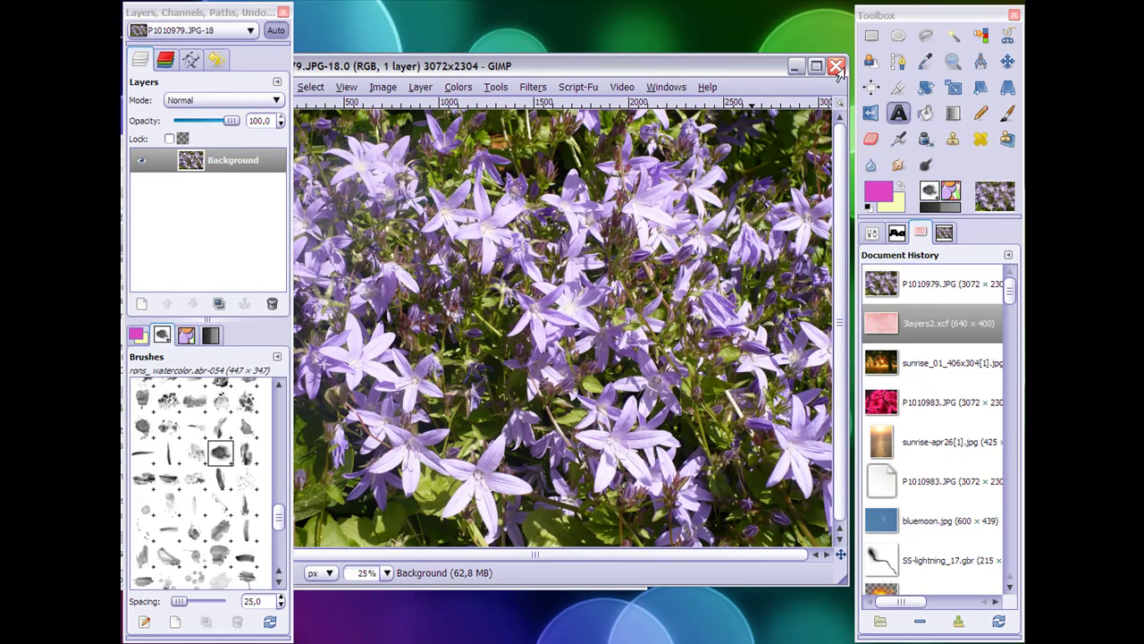
click(792, 70)
click(591, 149)
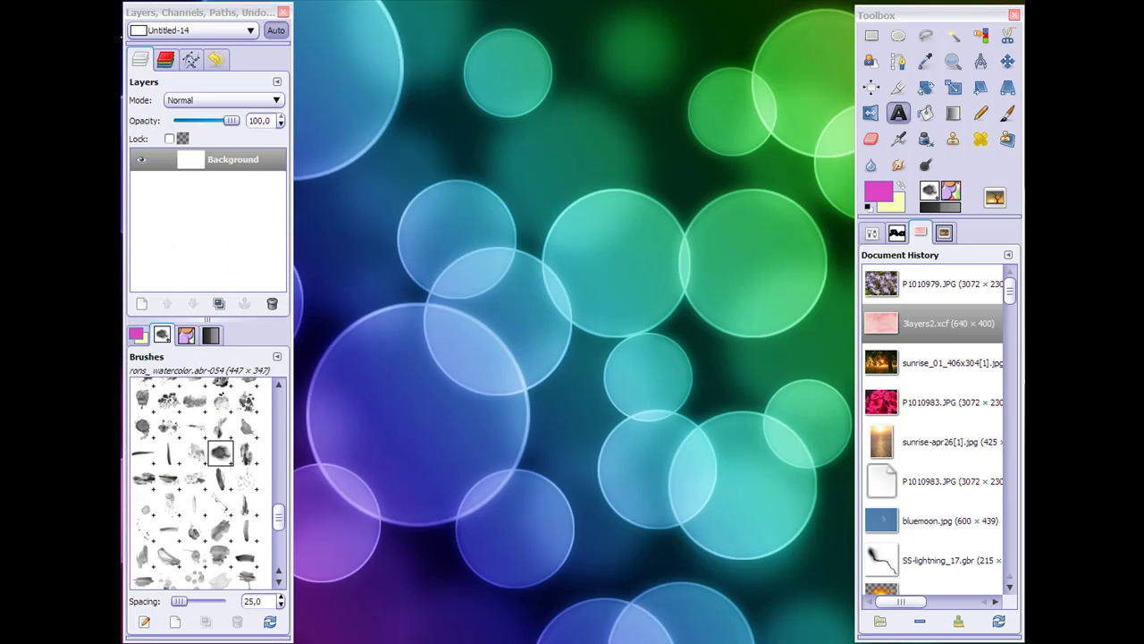
Step: Drag the BBC sunrise tree photo from Internet Explorer into GIMP, minimize the browser, and reposition the image window
key(alt+Tab)
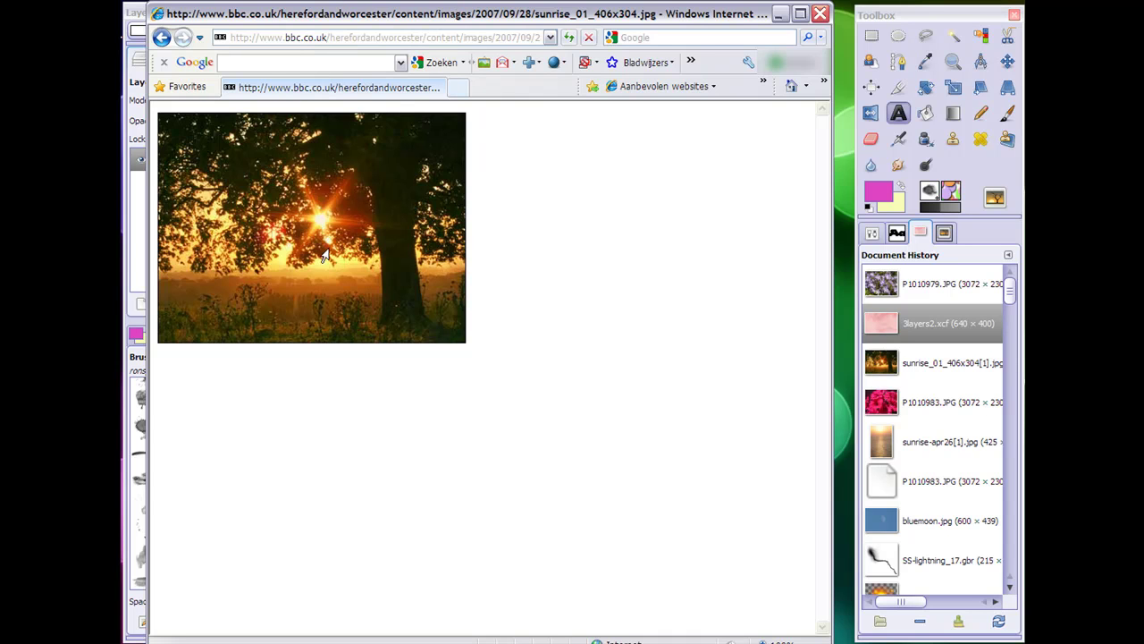
mouse_move(292, 215)
mouse_down()
mouse_move(546, 283)
mouse_move(948, 201)
mouse_move(986, 165)
mouse_up()
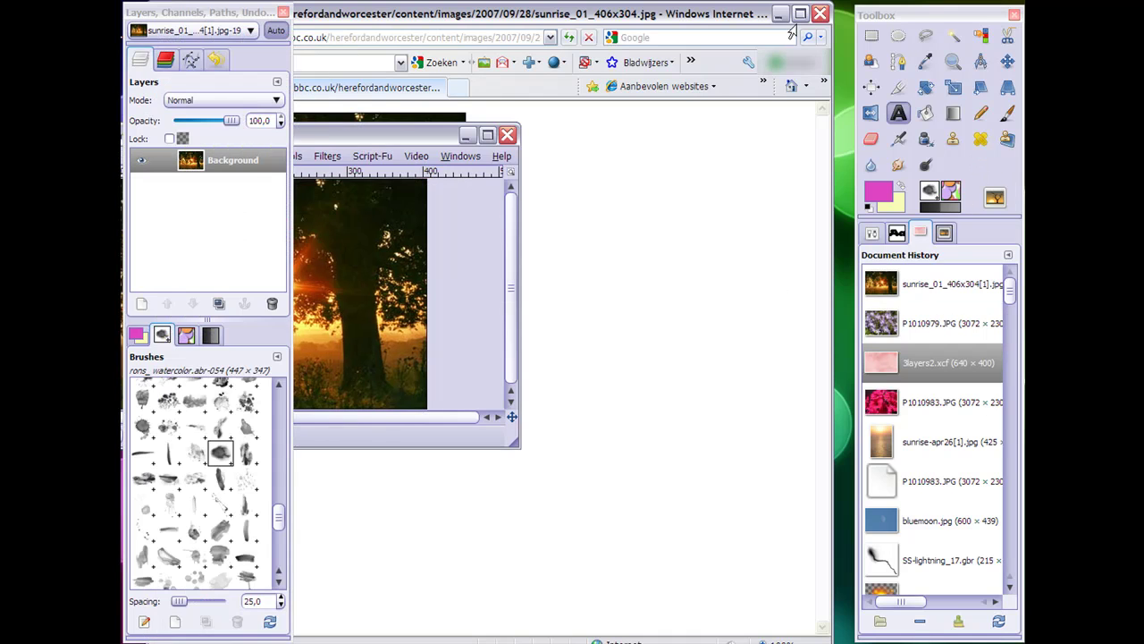
click(780, 14)
drag(356, 136, 632, 118)
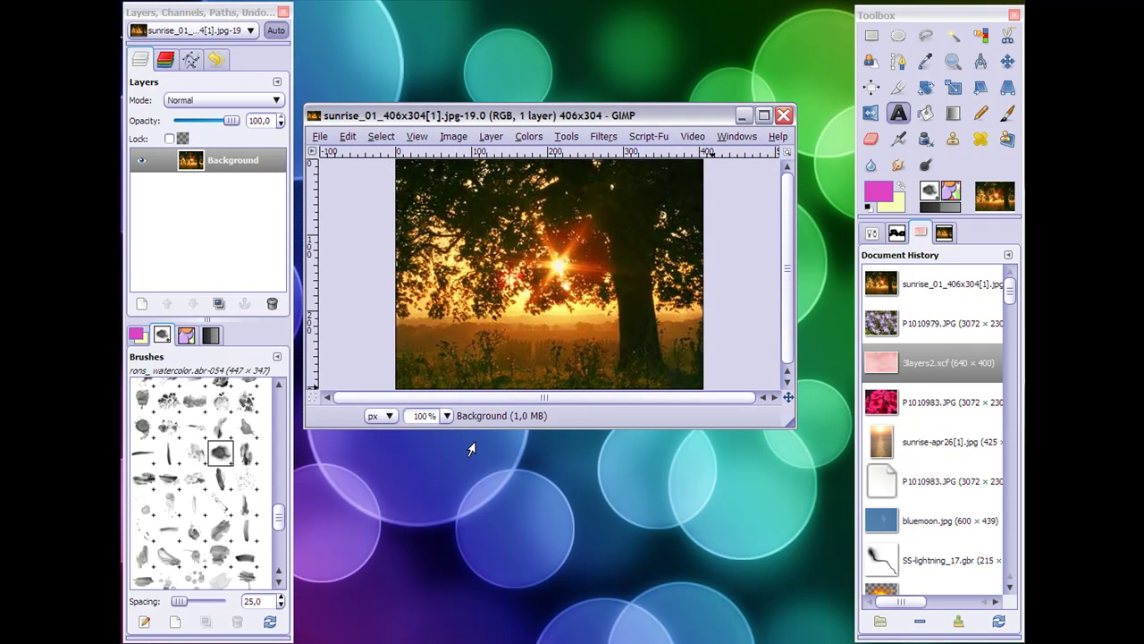
Step: Close the sunrise photo so the blank Untitled-14 image window shows
click(783, 117)
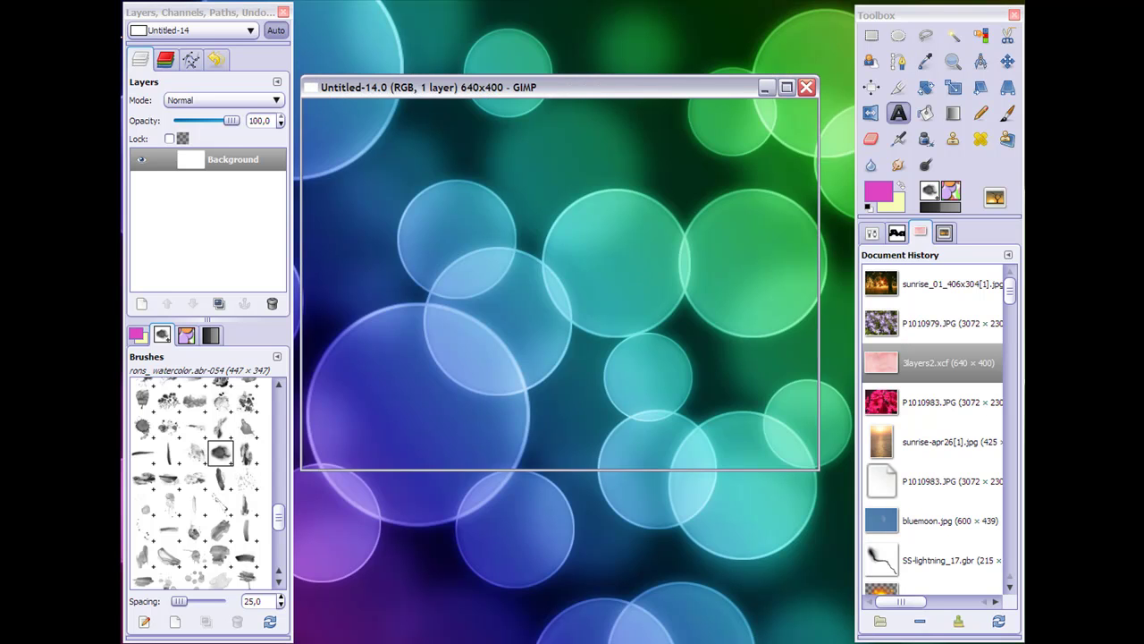
mouse_move(474, 86)
mouse_down()
mouse_move(478, 59)
mouse_move(487, 87)
mouse_up()
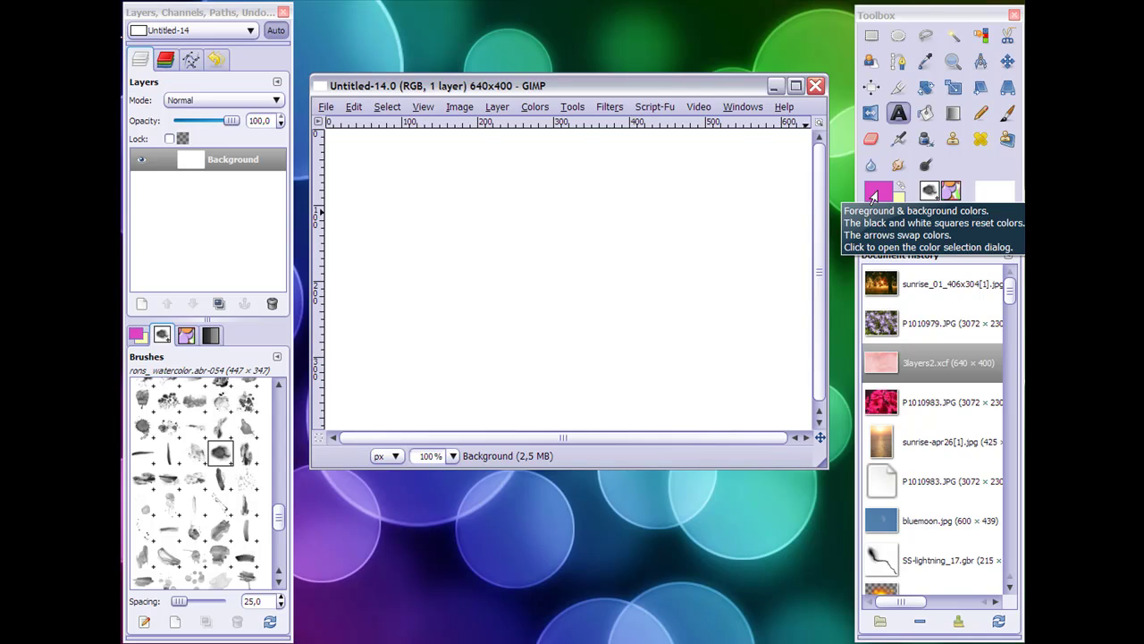
drag(874, 195, 398, 200)
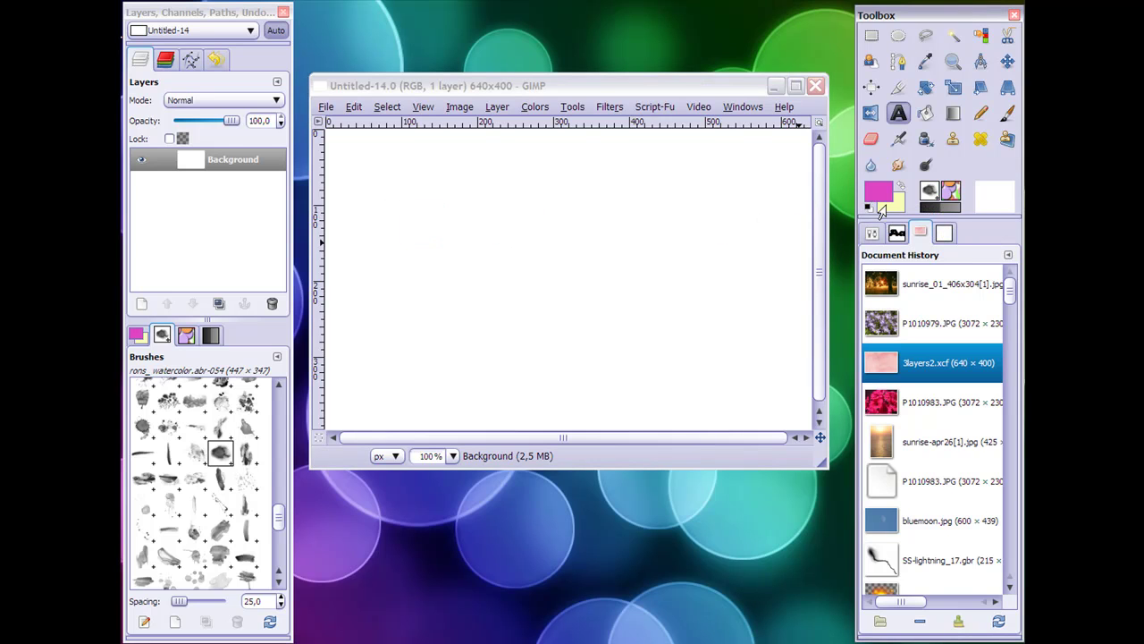
drag(881, 209, 467, 212)
drag(881, 199, 455, 217)
click(898, 34)
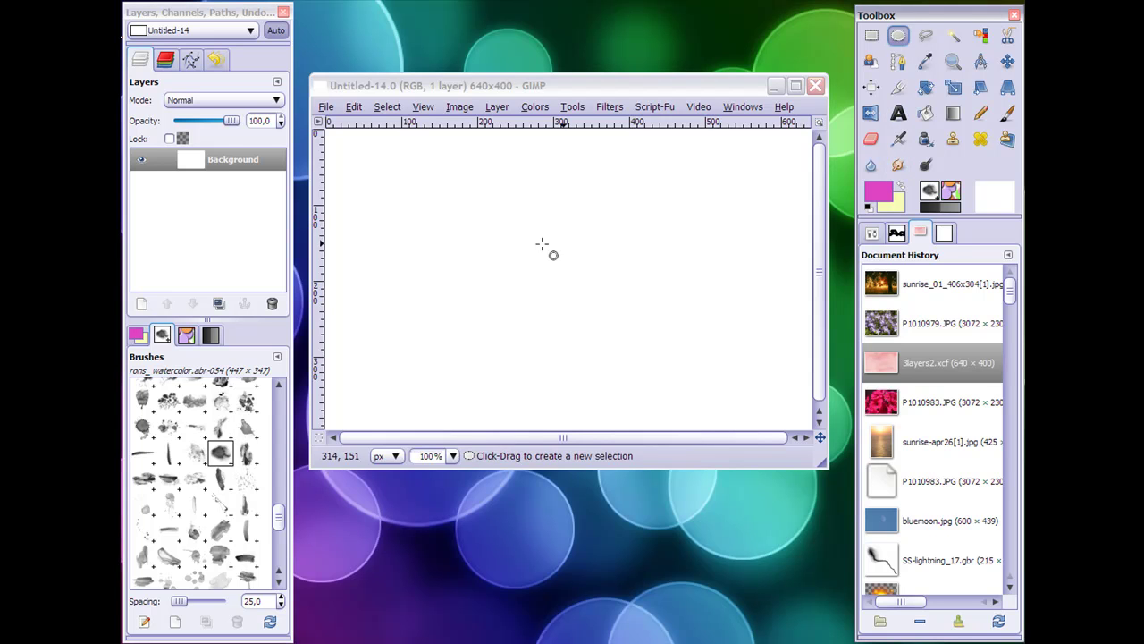
drag(497, 191, 663, 381)
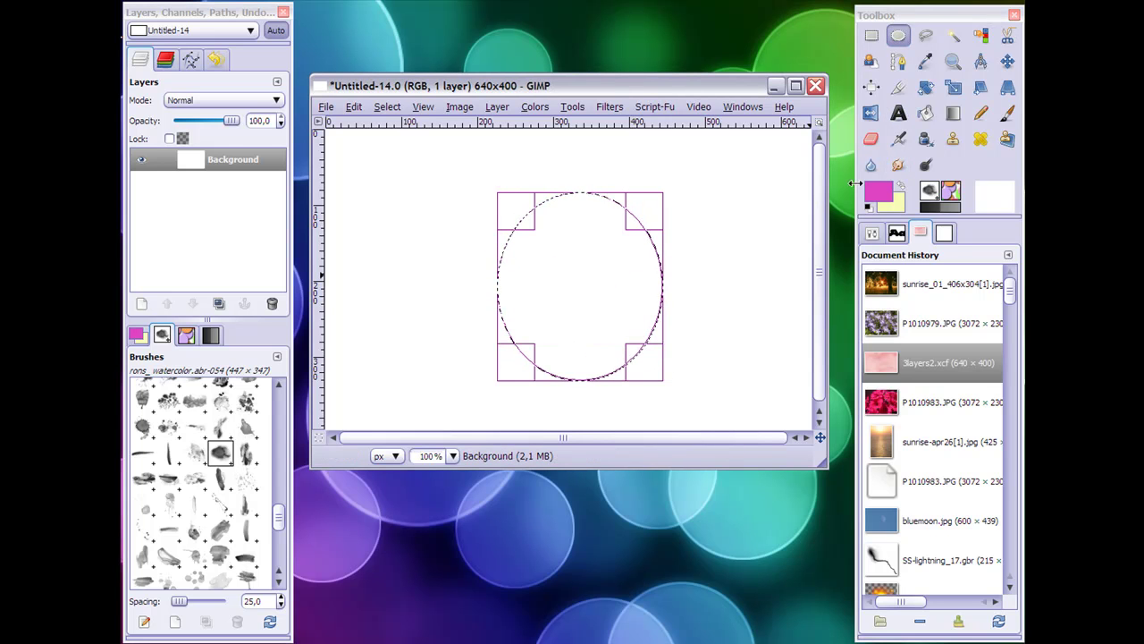
drag(877, 191, 536, 274)
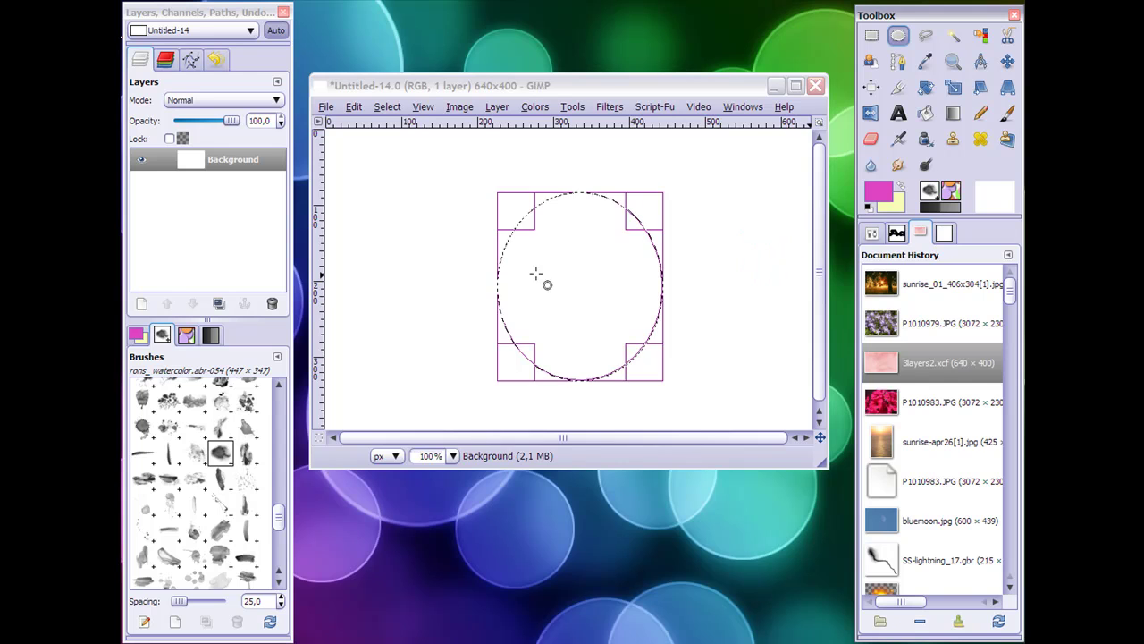
key(ctrl+z)
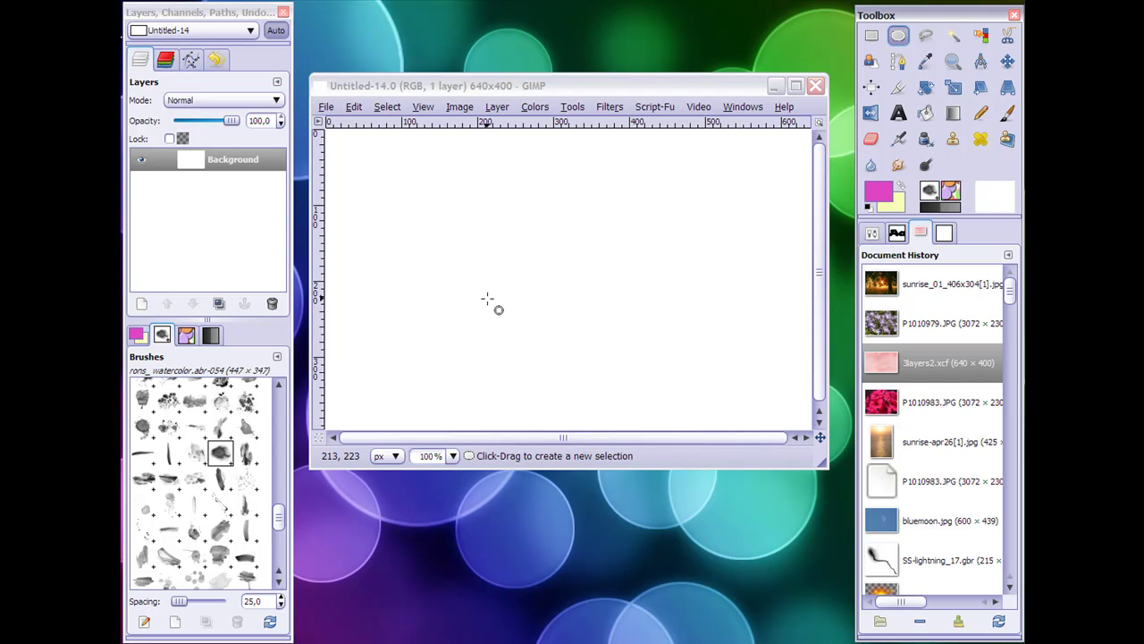
drag(867, 200, 506, 193)
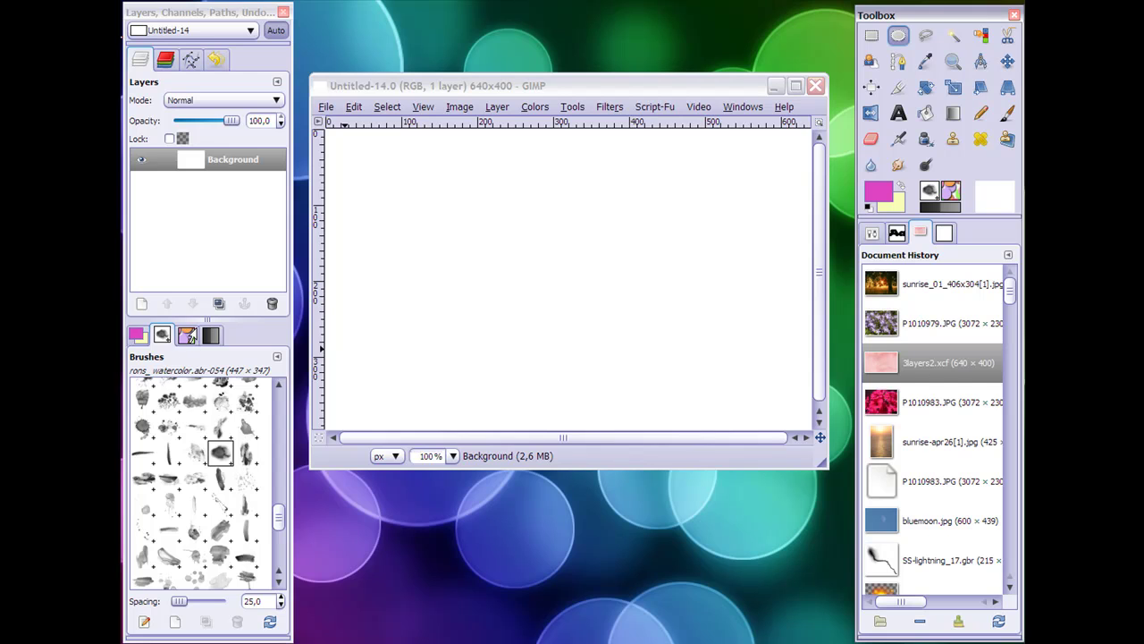
click(184, 337)
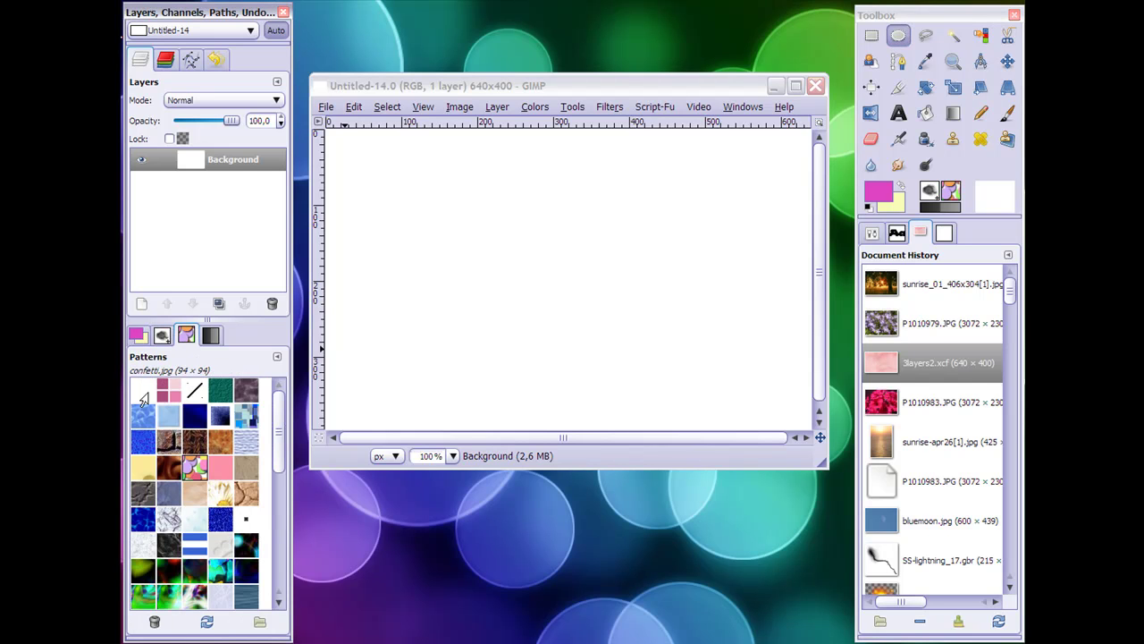
scroll(207, 482, down, 3)
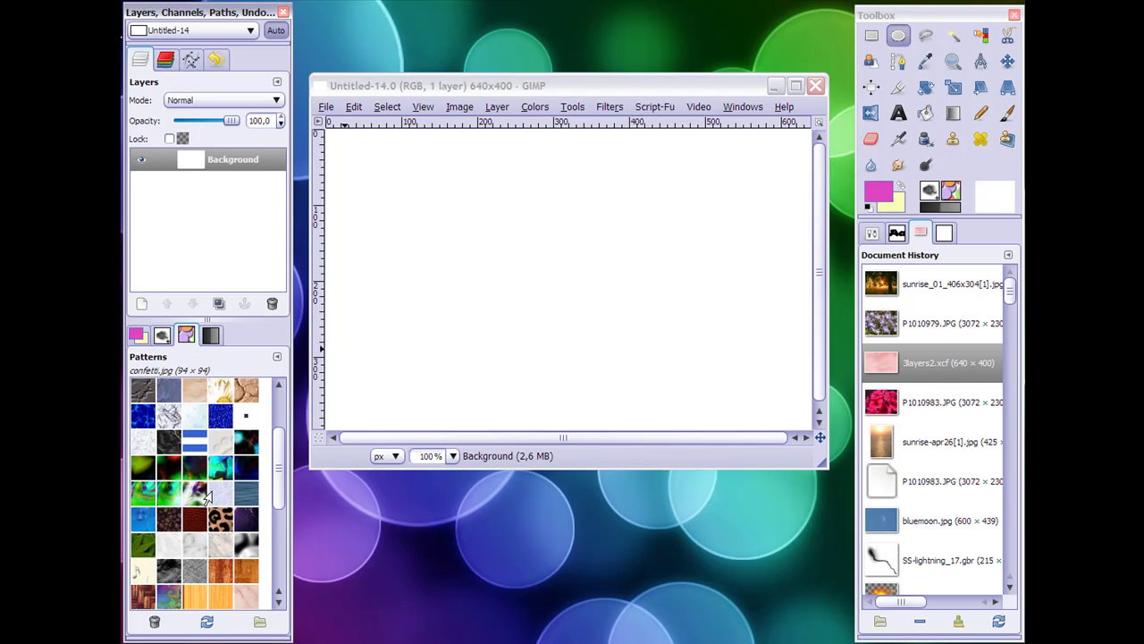
scroll(207, 494, up, 3)
drag(195, 467, 524, 274)
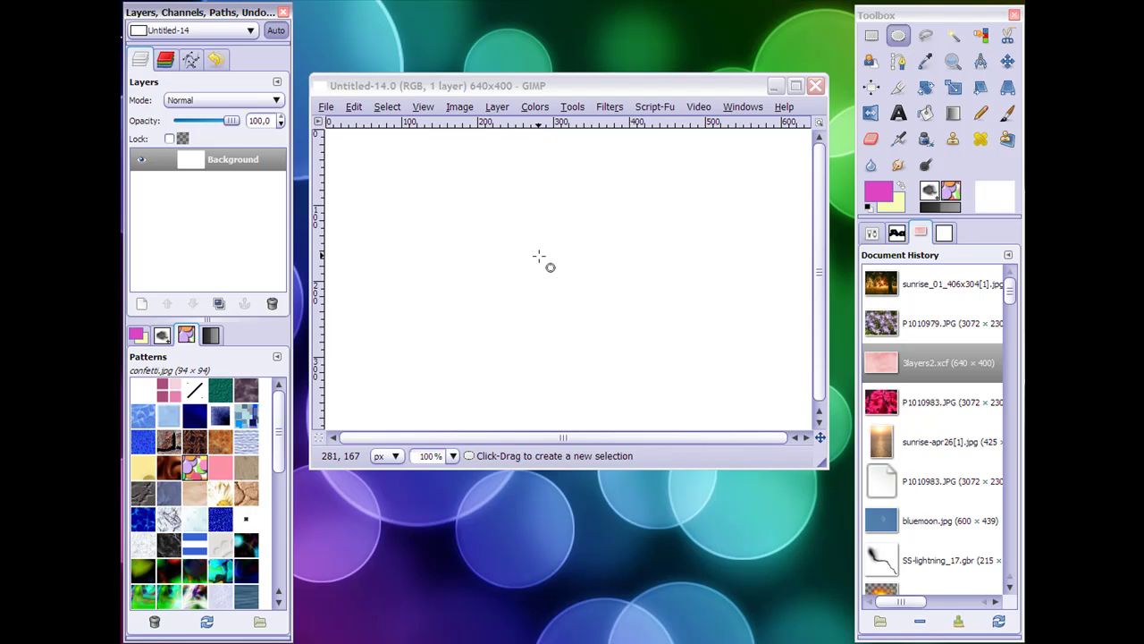
Step: Make rons_watercolor.abr-074 the current brush by dragging it from the Brushes list onto the Toolbox
click(162, 335)
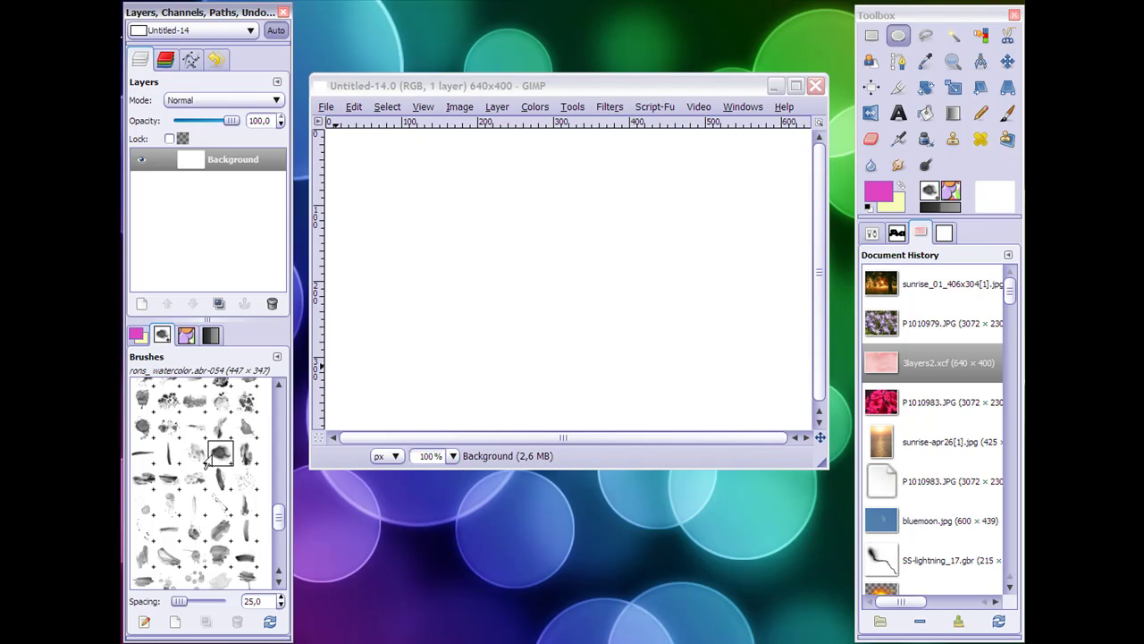
scroll(192, 429, down, 5)
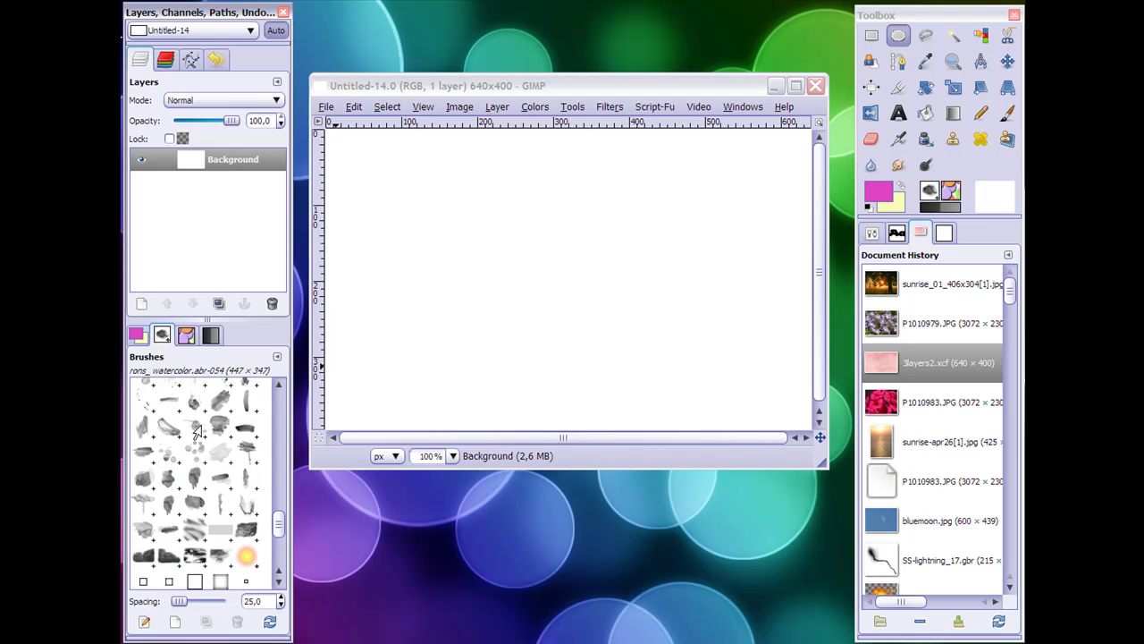
click(214, 429)
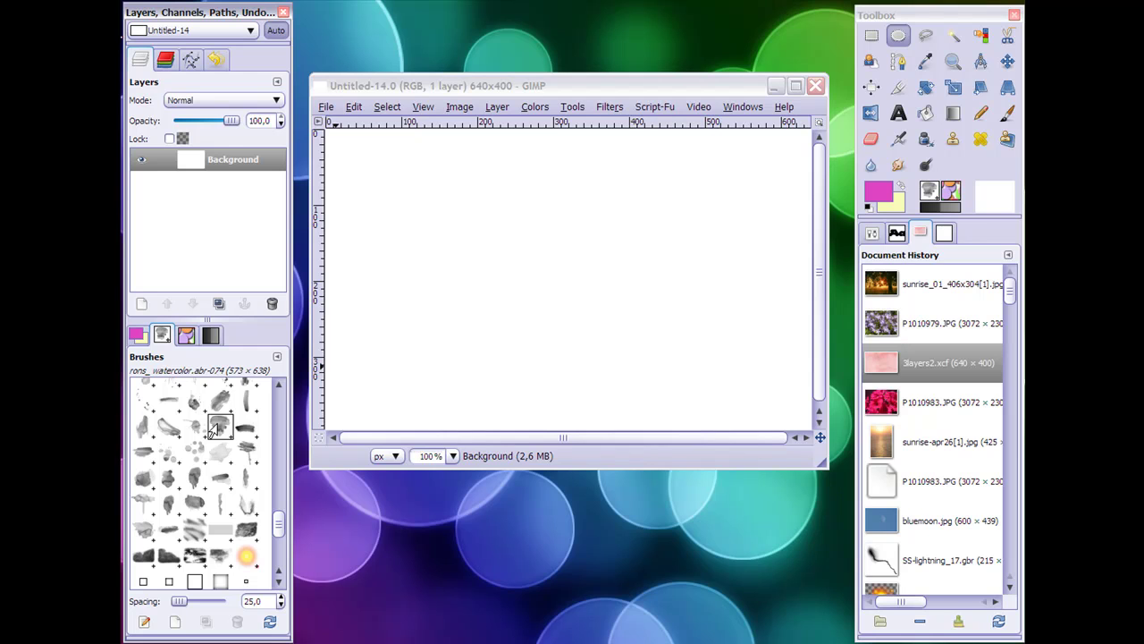
click(215, 429)
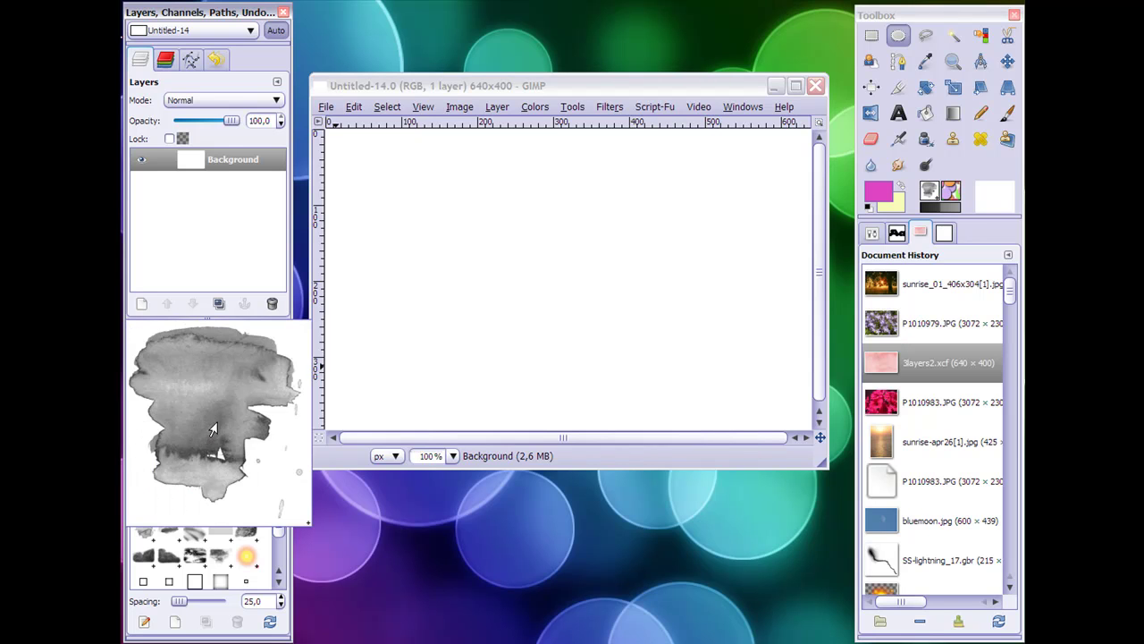
mouse_move(213, 429)
mouse_down()
mouse_move(685, 378)
mouse_move(955, 157)
mouse_move(290, 397)
mouse_move(286, 295)
mouse_up()
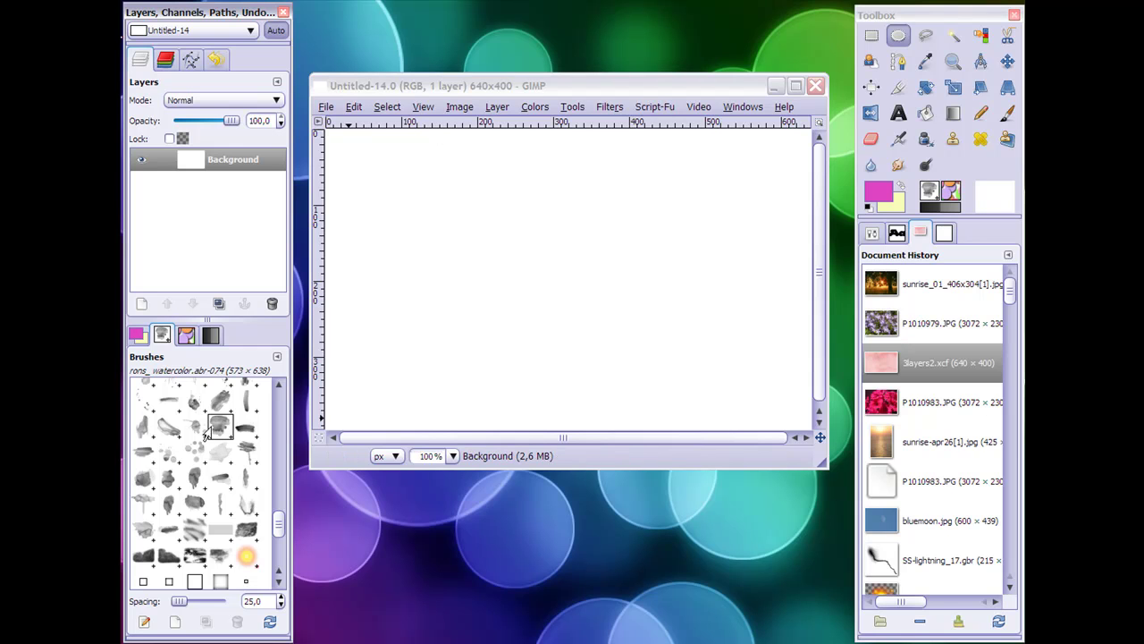
mouse_move(213, 429)
mouse_down()
mouse_move(715, 386)
mouse_move(930, 179)
mouse_move(792, 231)
mouse_move(813, 192)
mouse_up()
mouse_move(213, 434)
mouse_down()
mouse_move(973, 296)
mouse_move(974, 161)
mouse_up()
Step: Minimize Untitled-14, reopen 3layers2.xcf from Document History, and drag its New Layer onto the Toolbox
click(774, 86)
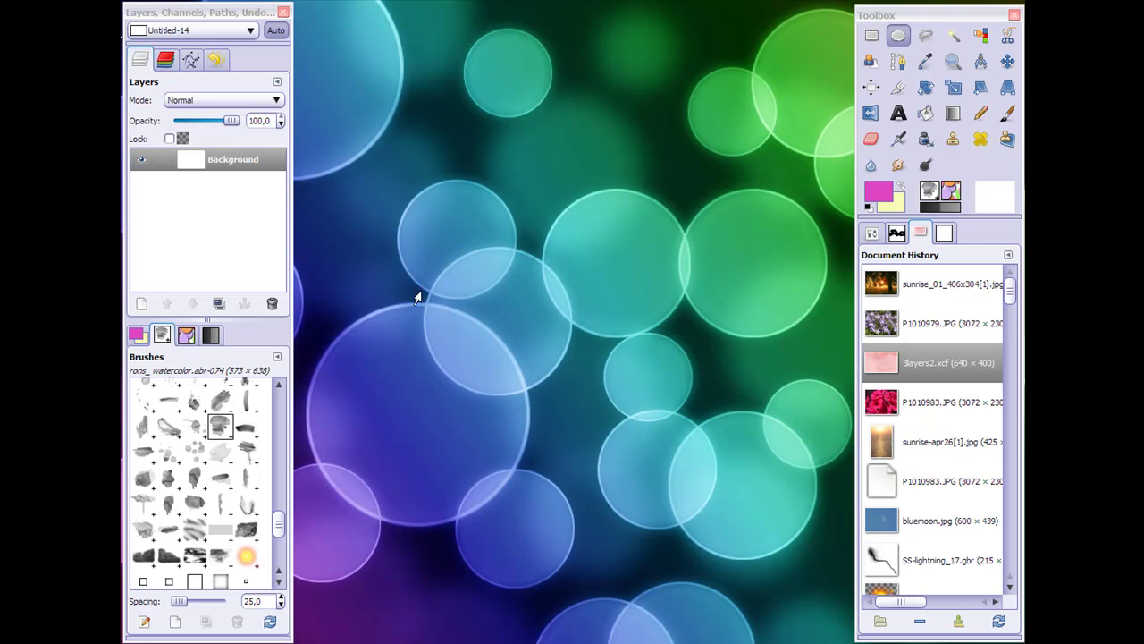
double_click(883, 363)
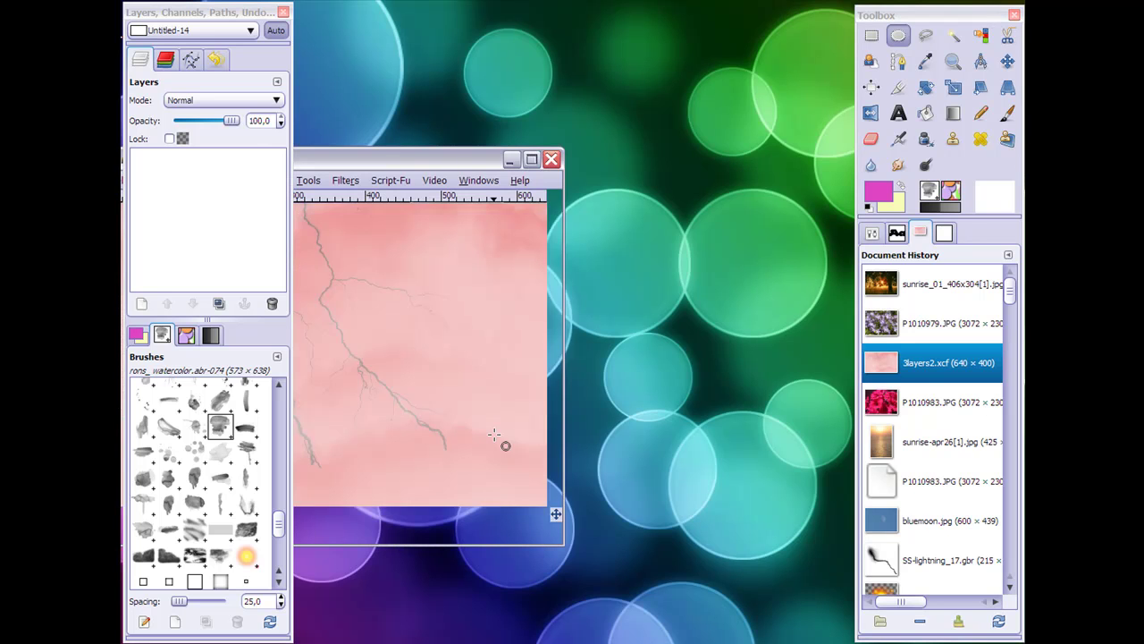
drag(394, 162, 663, 72)
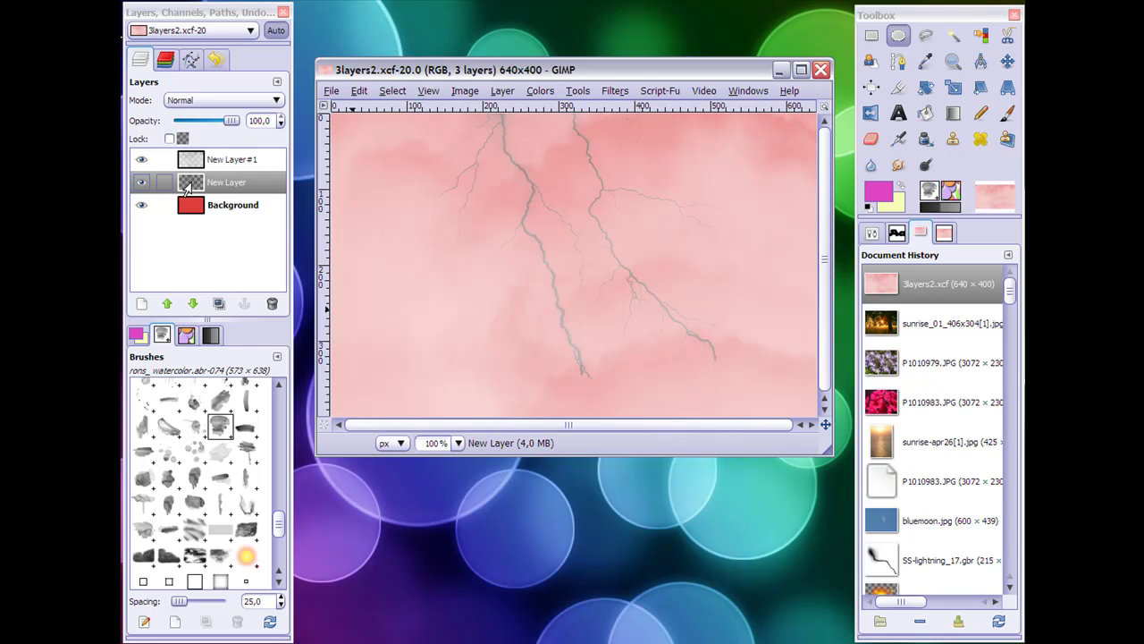
drag(189, 184, 959, 159)
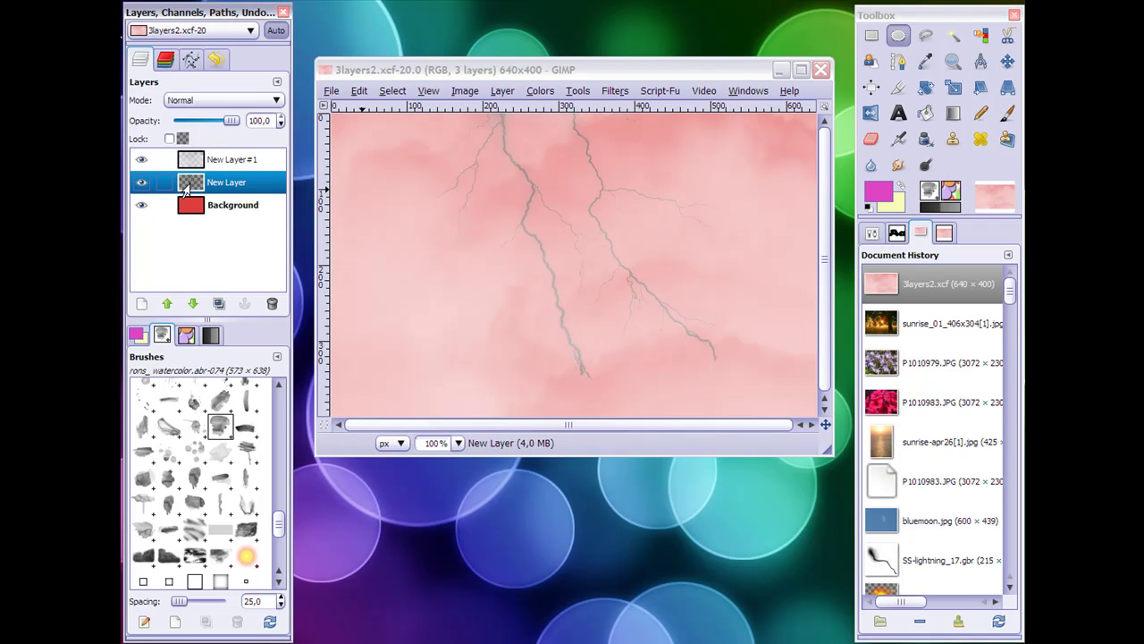
drag(183, 185, 947, 163)
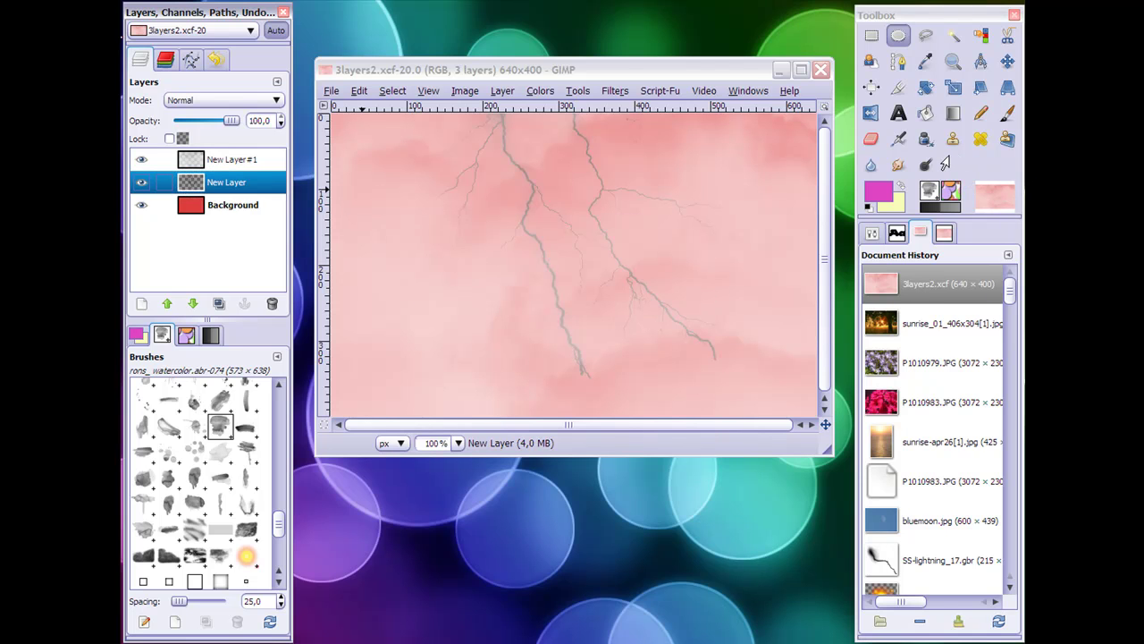